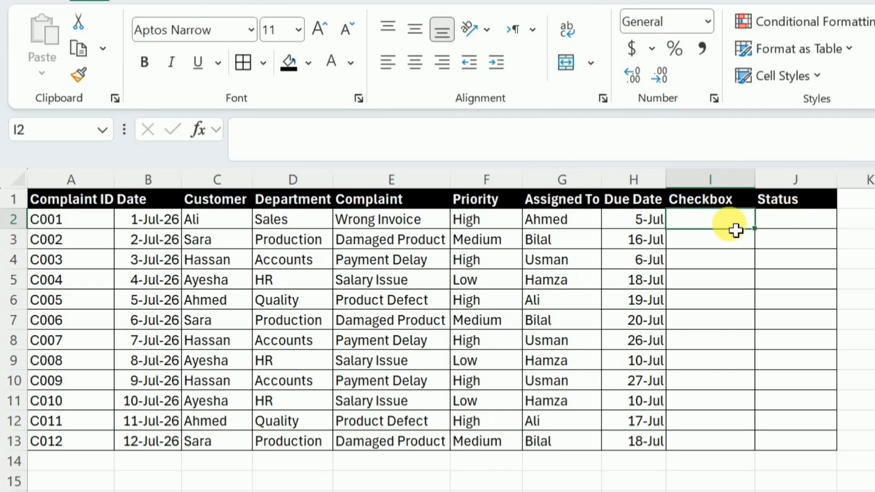
Insert checkboxes into cells I2:I13 and test the first one by ticking and unticking it.
left_click_drag(736, 230, 728, 446)
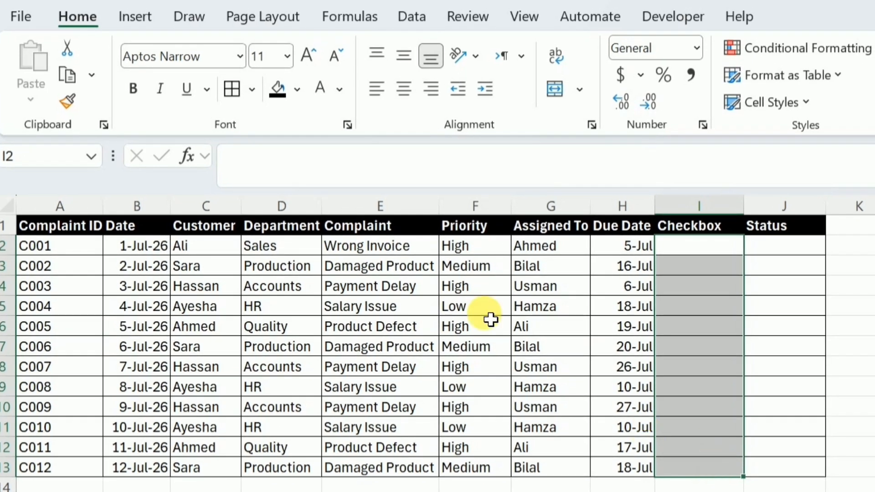
left_click(147, 27)
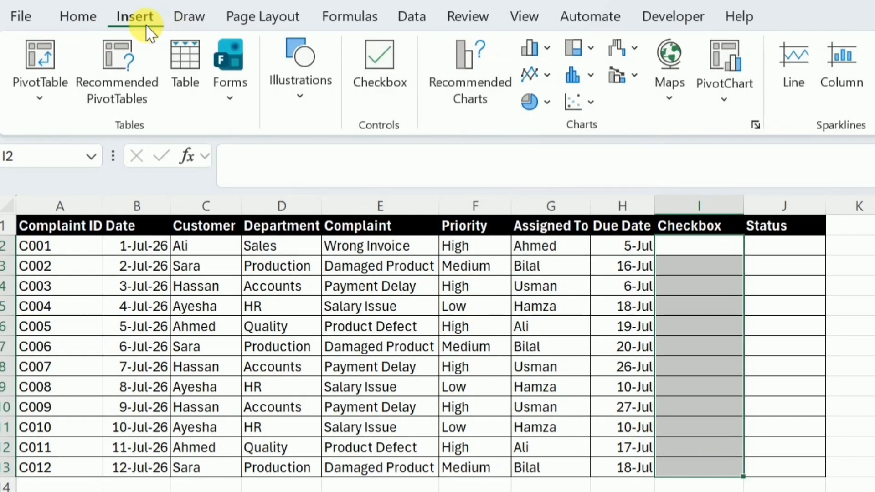
left_click(374, 59)
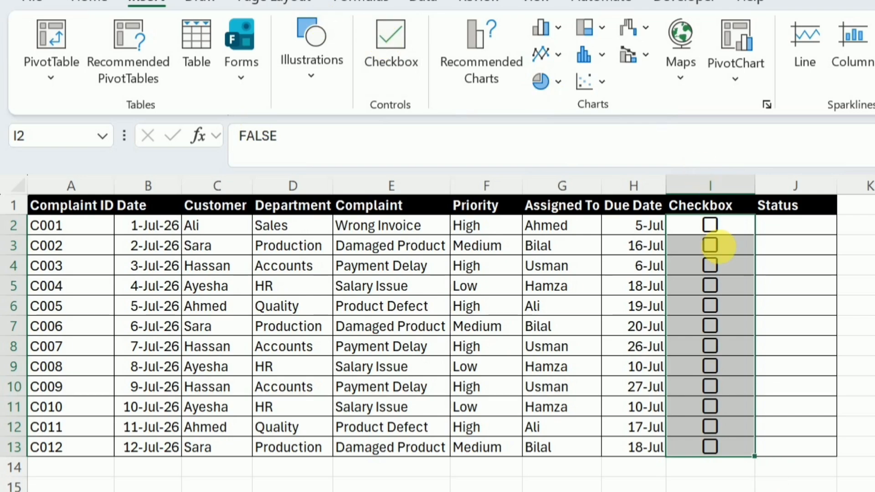
left_click(711, 226)
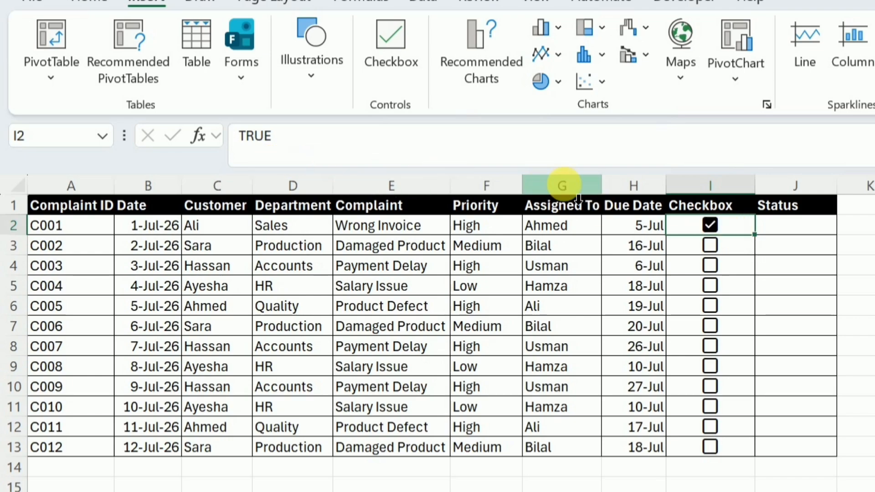
left_click(713, 225)
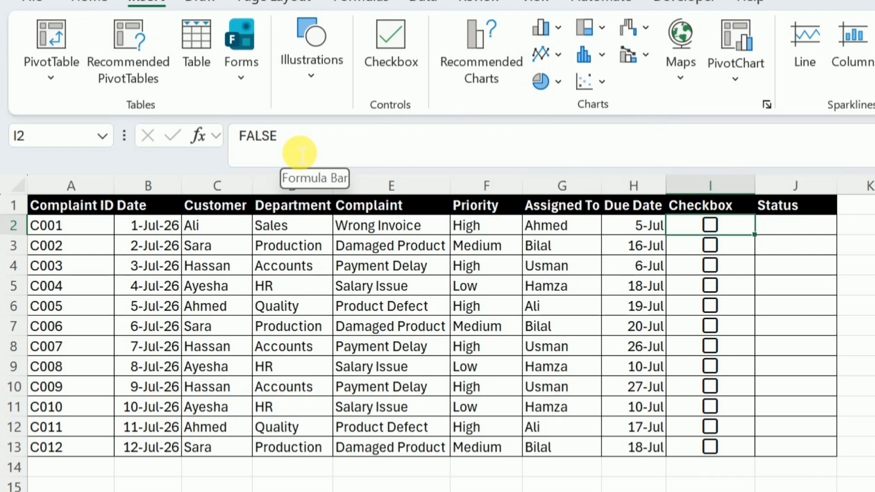
Begin an IF formula in J2 that tests I2=True and gives "Resoluved" as the true result.
left_click(792, 235)
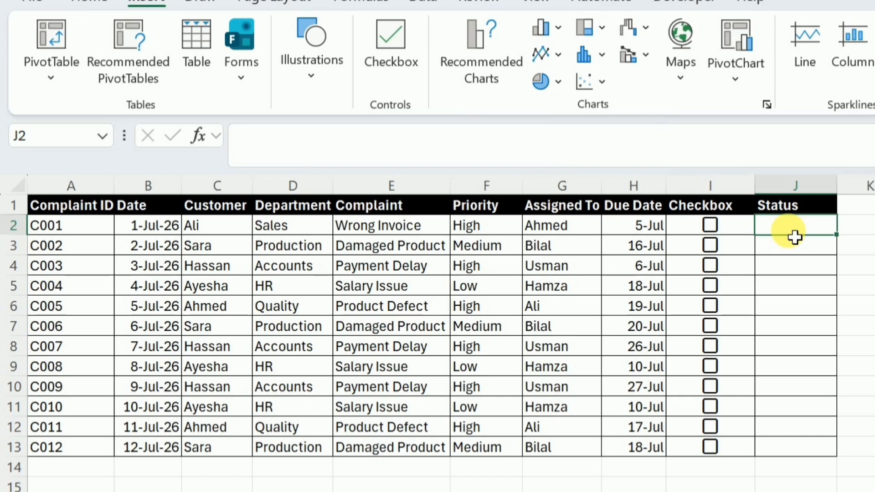
type("=if")
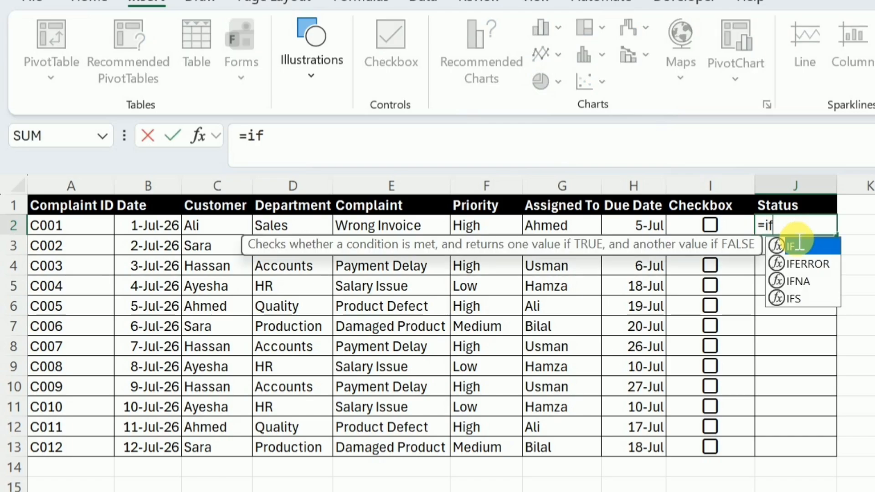
type("(")
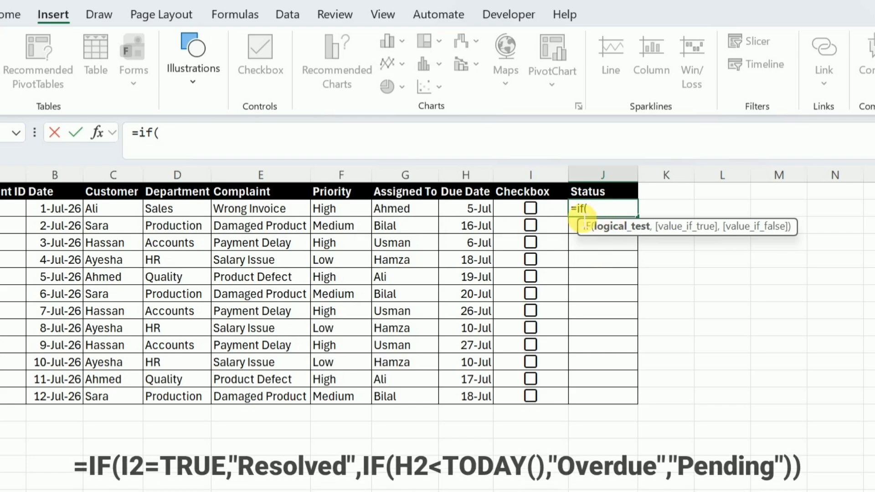
left_click(550, 213)
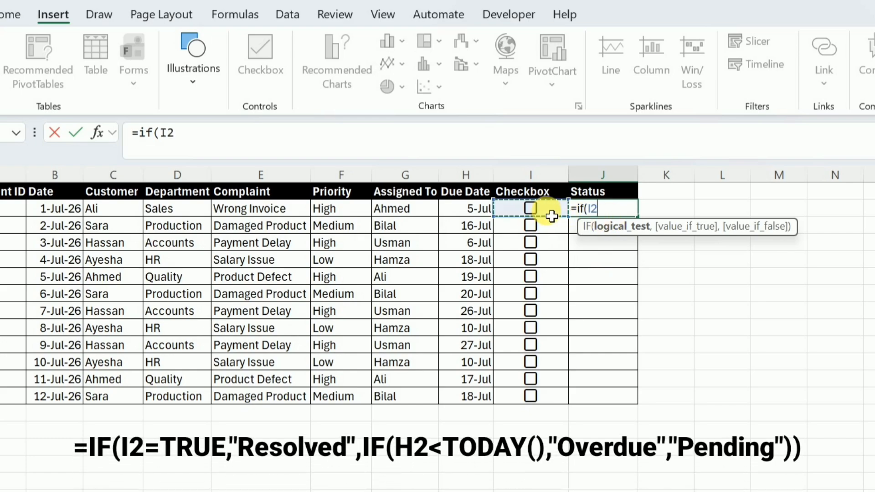
type("=")
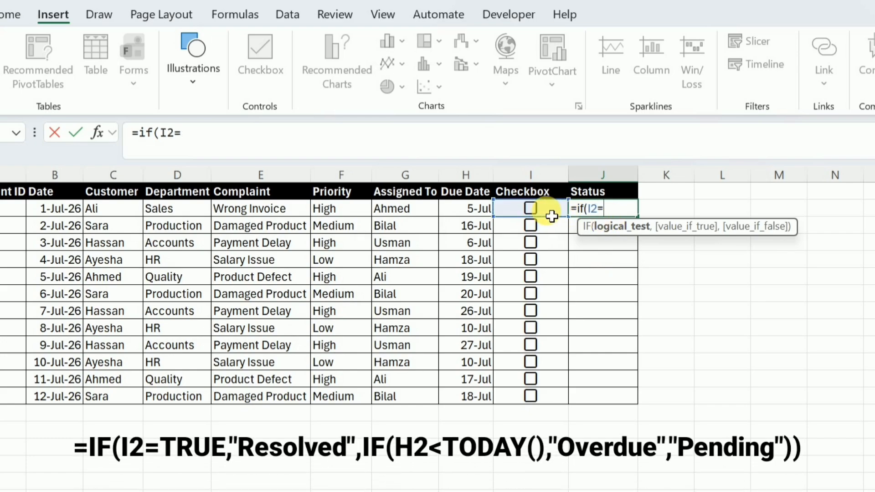
key("BackSpace")
type("=True,\"")
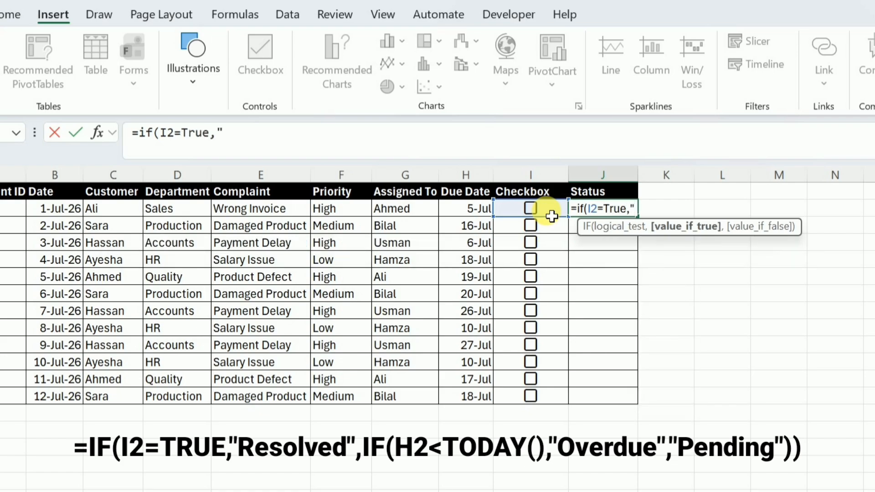
type("Resoluved\",")
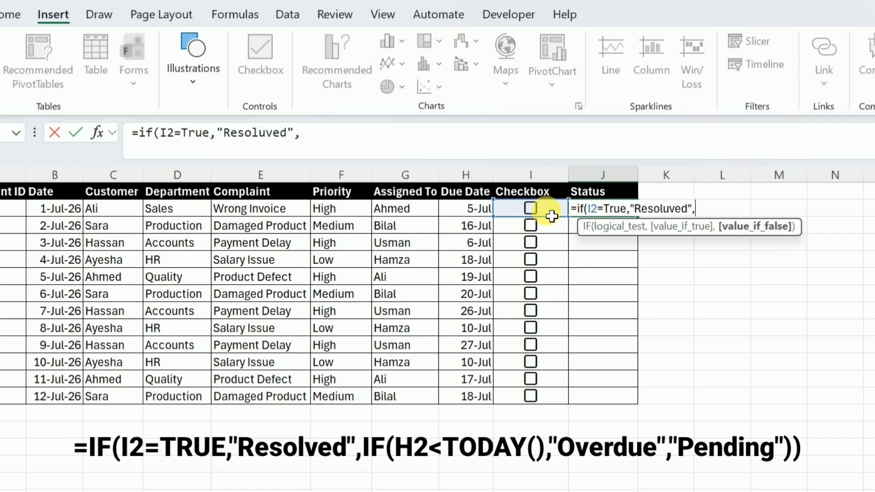
Add a nested IF as the false result that tests H2<today() and returns "Overdue", otherwise "Pending".
type("if")
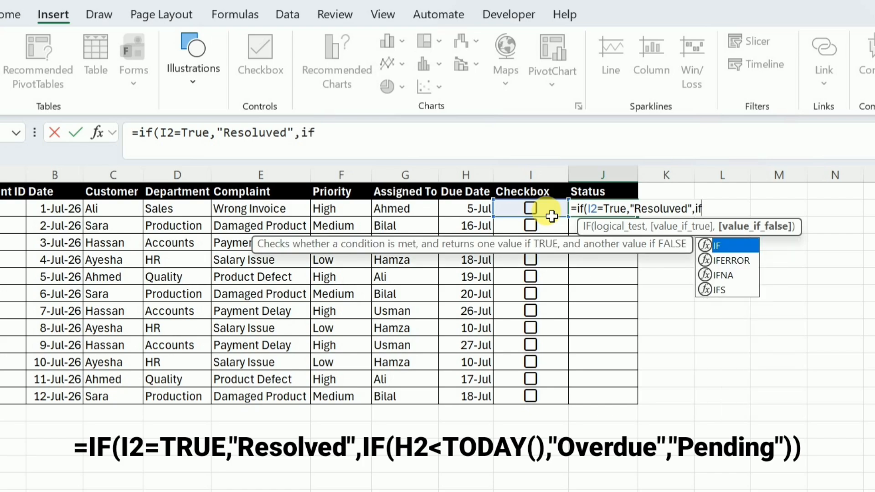
type("(")
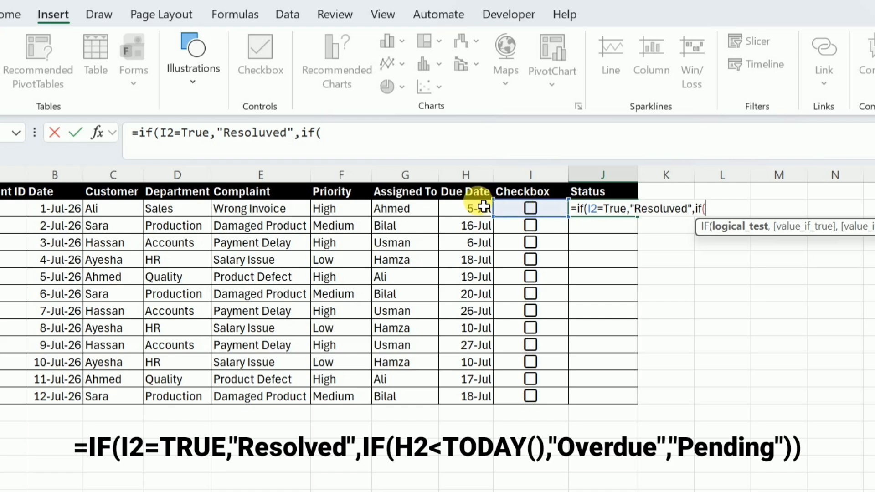
left_click(464, 211)
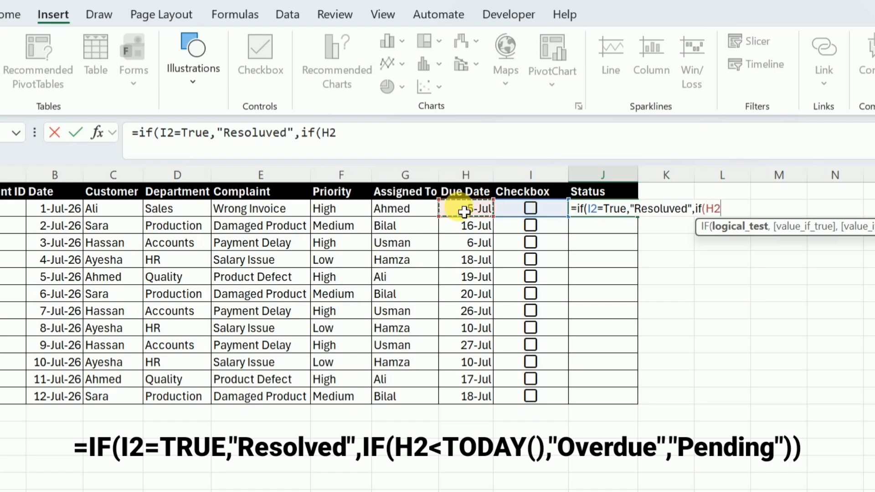
type("<today")
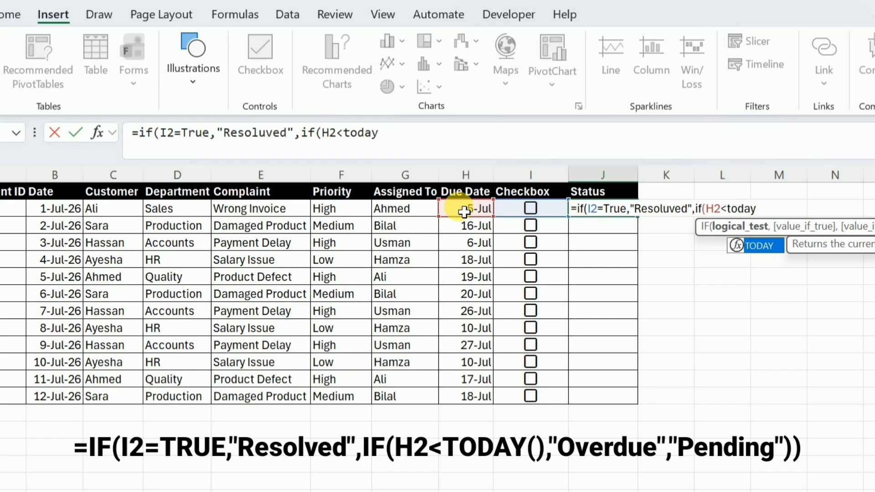
type("(),")
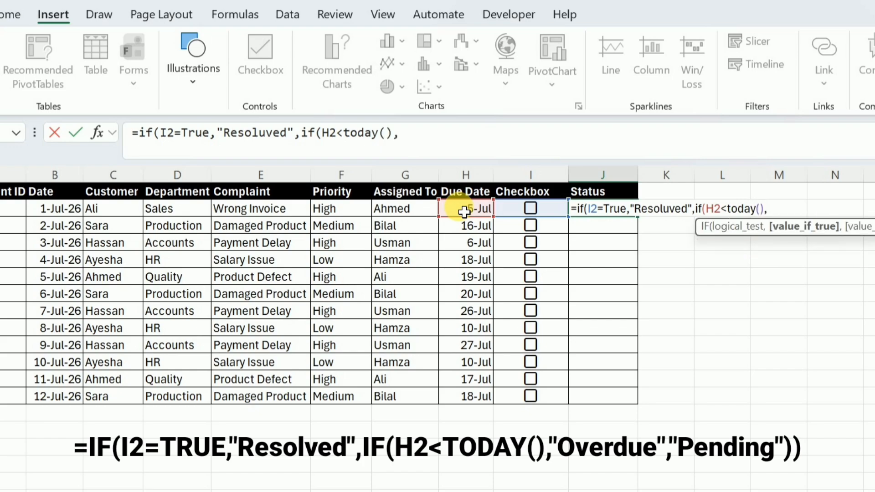
type("\"Overdue\",")
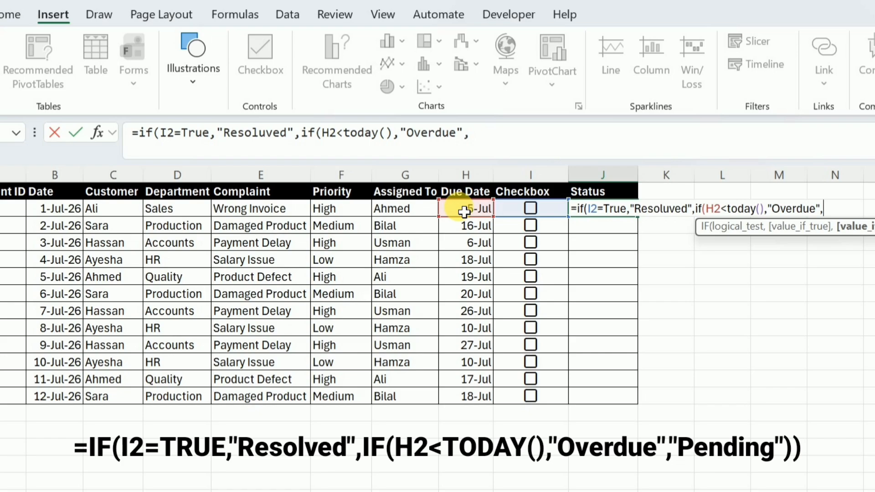
type("\"Pending\"")
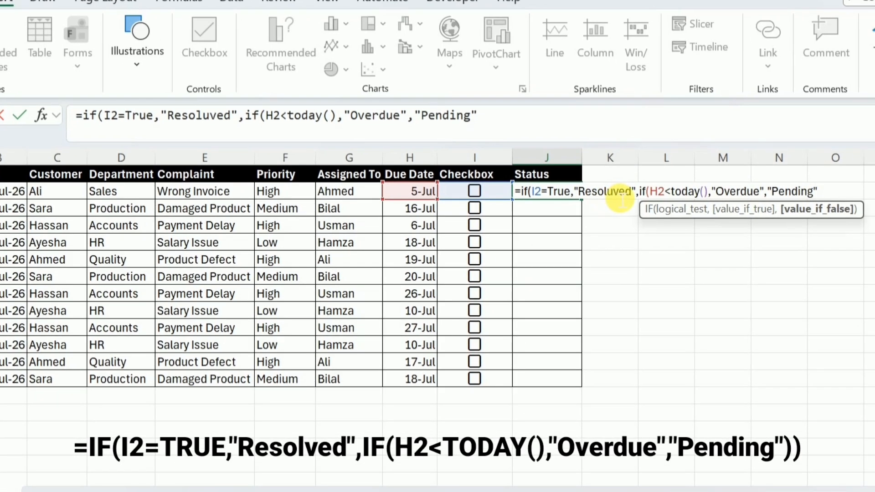
Complete the J2 formula with the true result corrected to "Resolved", and fill it down through J13.
left_click(672, 210)
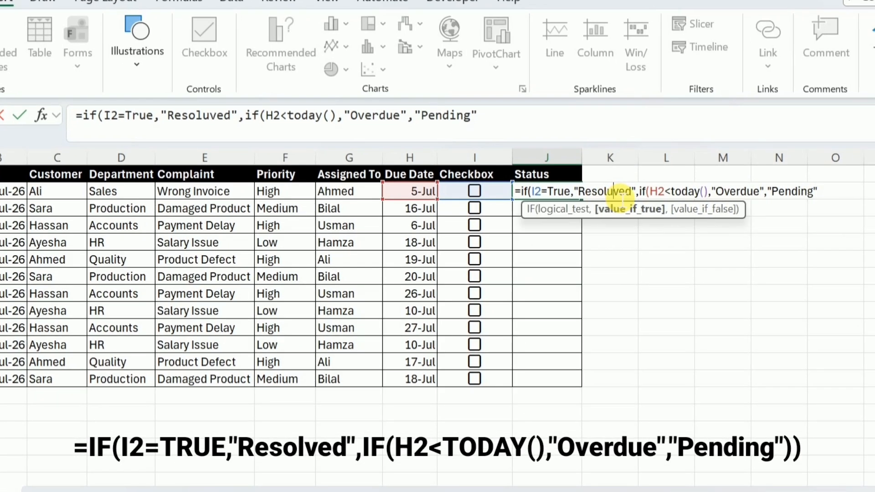
key("BackSpace")
left_click(824, 194)
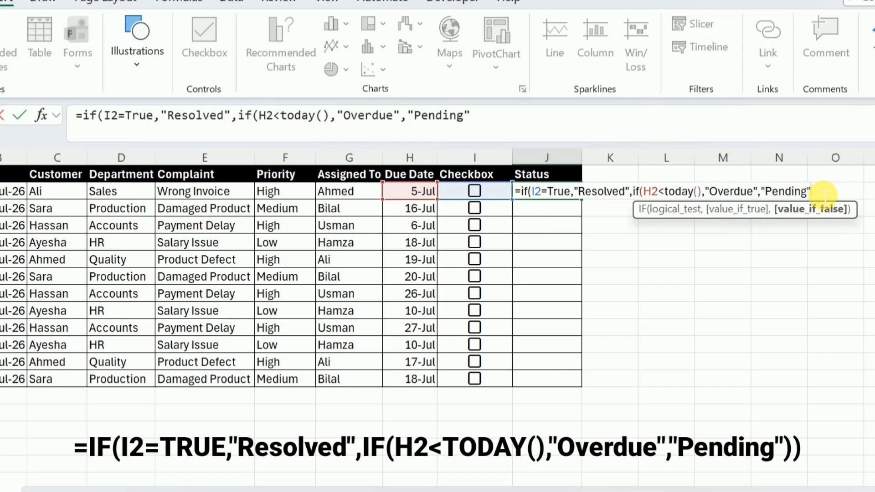
type("))")
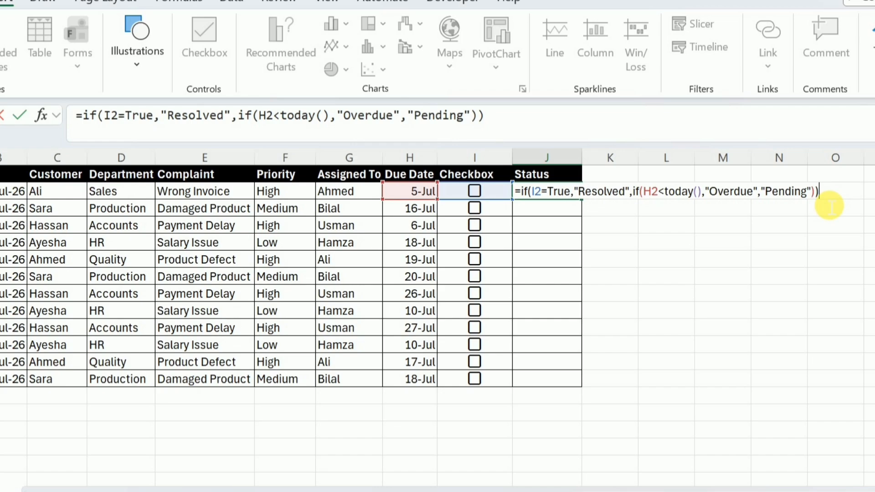
key("ctrl+Return")
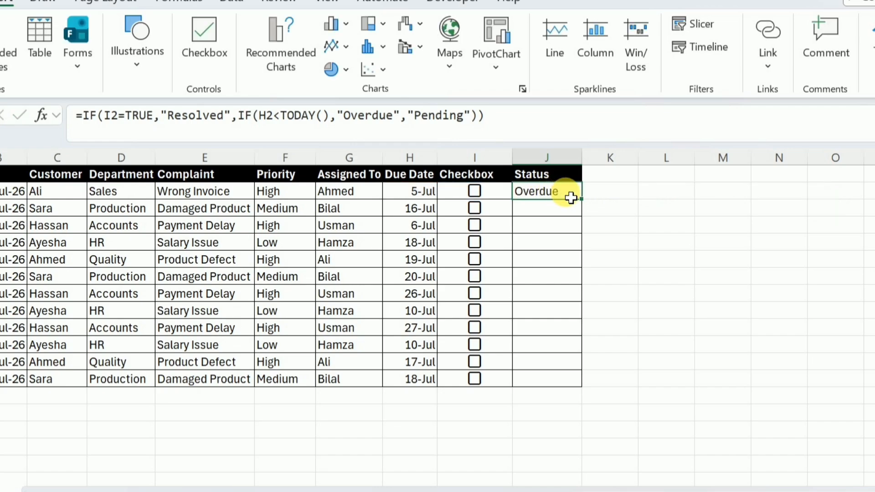
mouse_move(588, 207)
left_mouse_down()
mouse_move(603, 321)
mouse_move(586, 391)
left_mouse_up()
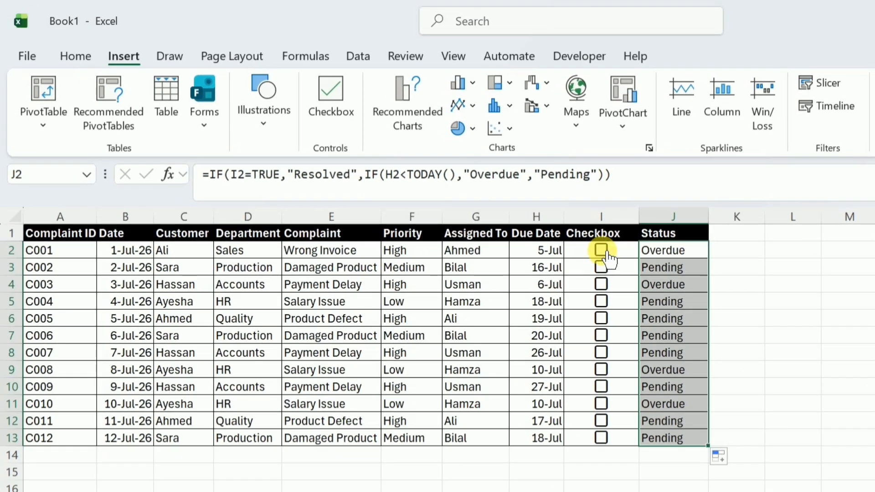
Tick the checkboxes for complaints C001, C002, C004, C006, C007 and C009.
left_click(476, 192)
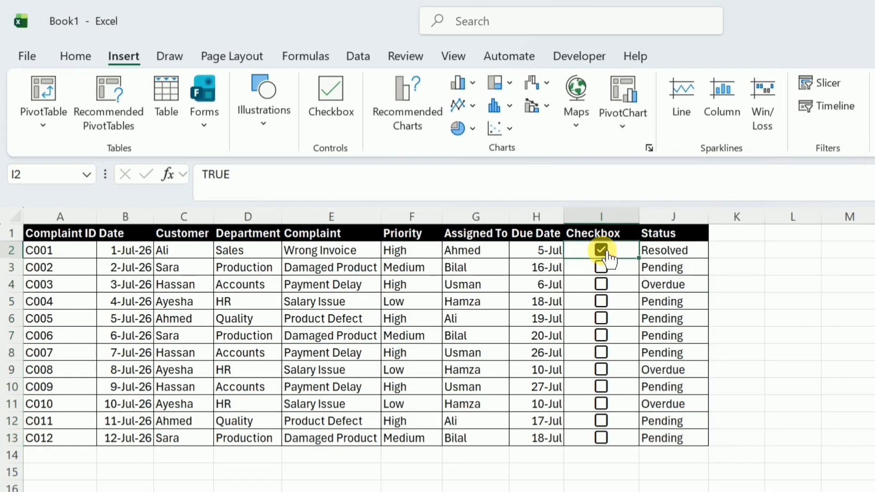
left_click(603, 268)
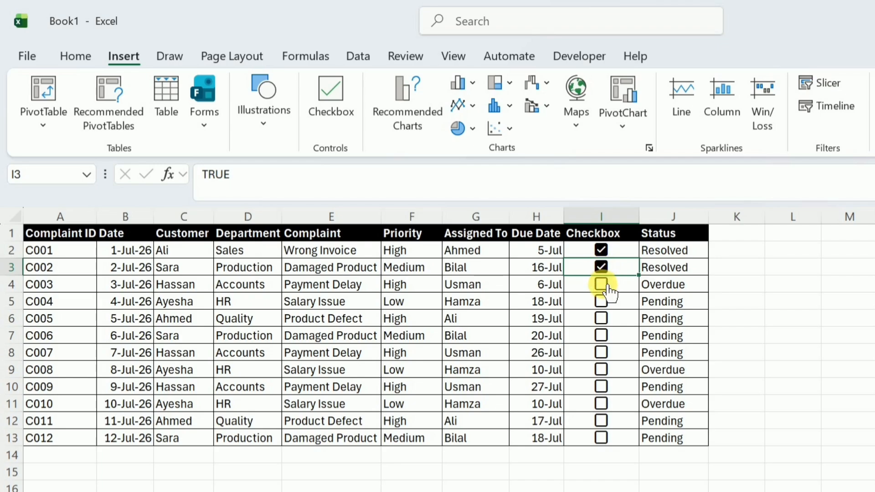
left_click(607, 336)
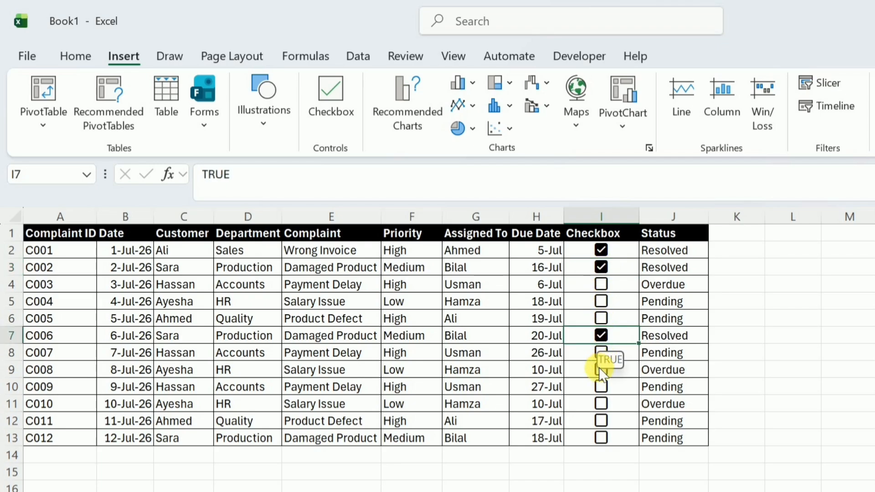
left_click(604, 388)
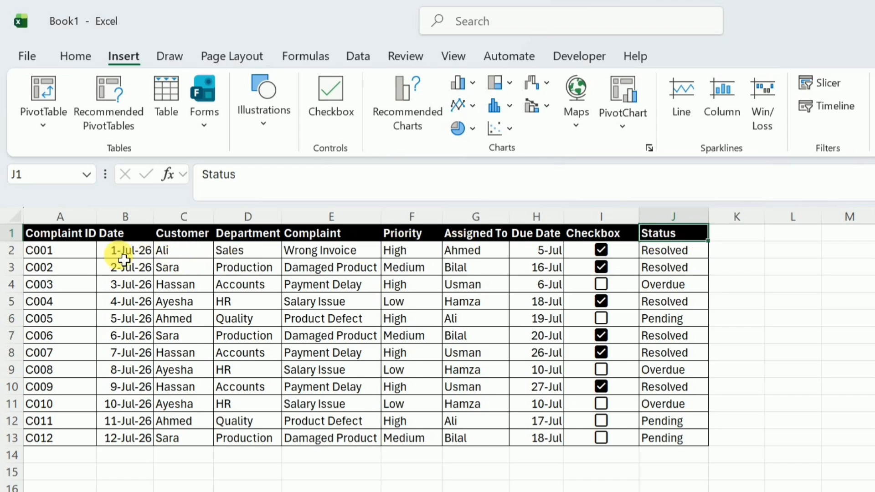
Start a new conditional formatting rule for A2:J13 that uses a formula to determine which cells to format.
left_click_drag(78, 255, 667, 438)
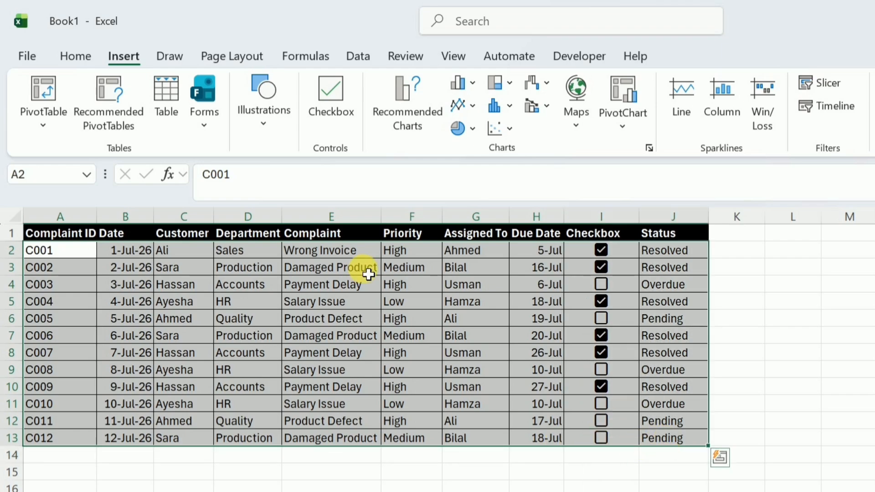
left_click(80, 55)
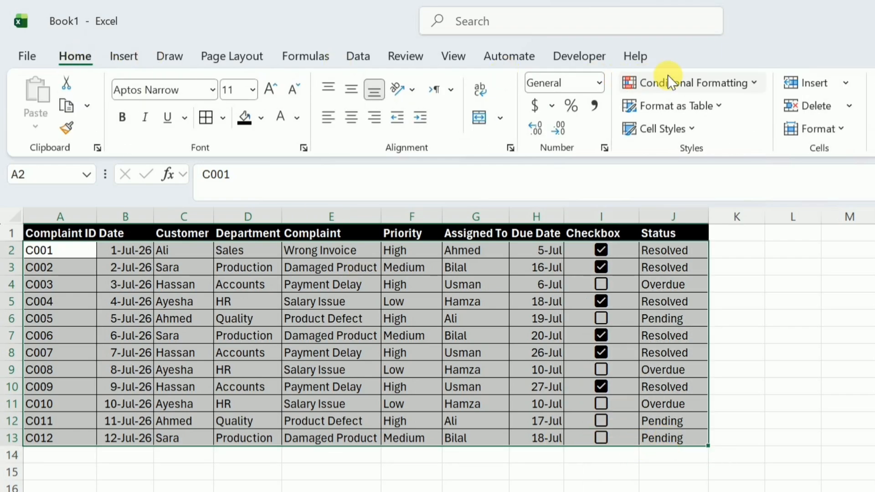
left_click(689, 81)
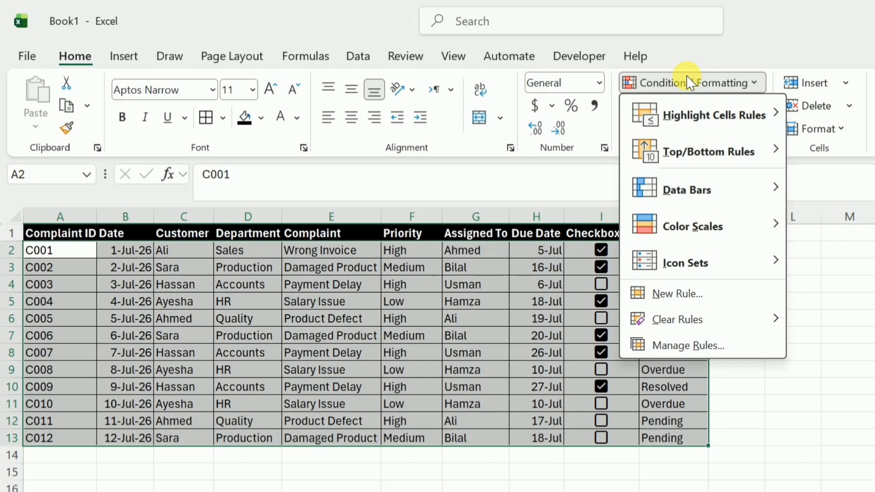
left_click(672, 299)
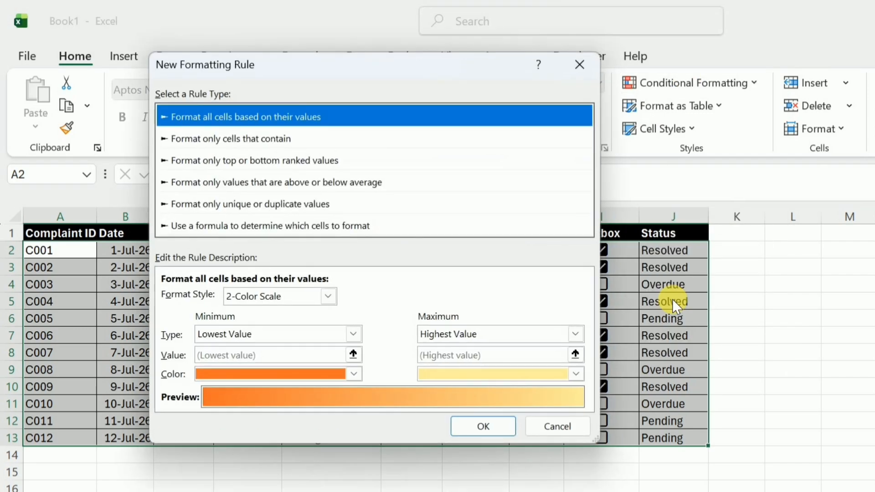
left_click(210, 226)
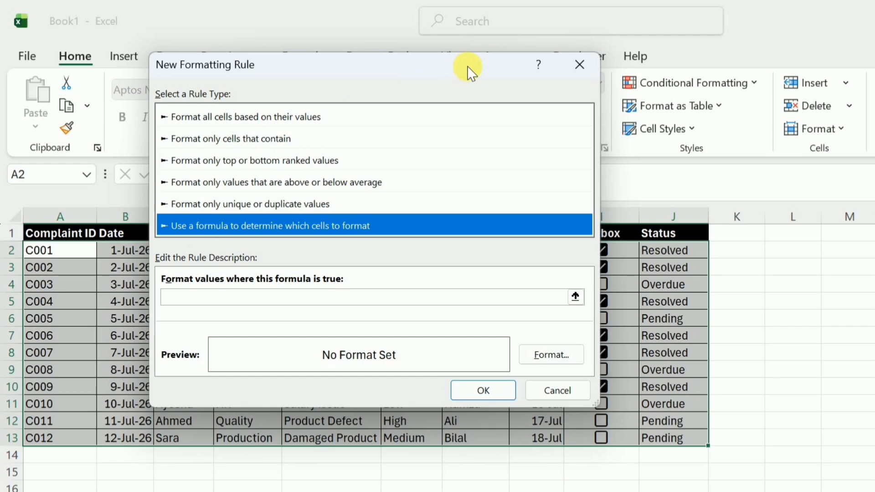
Enter =$J2="Overdue" as the rule's formula, with only the column reference locked.
left_click(199, 305)
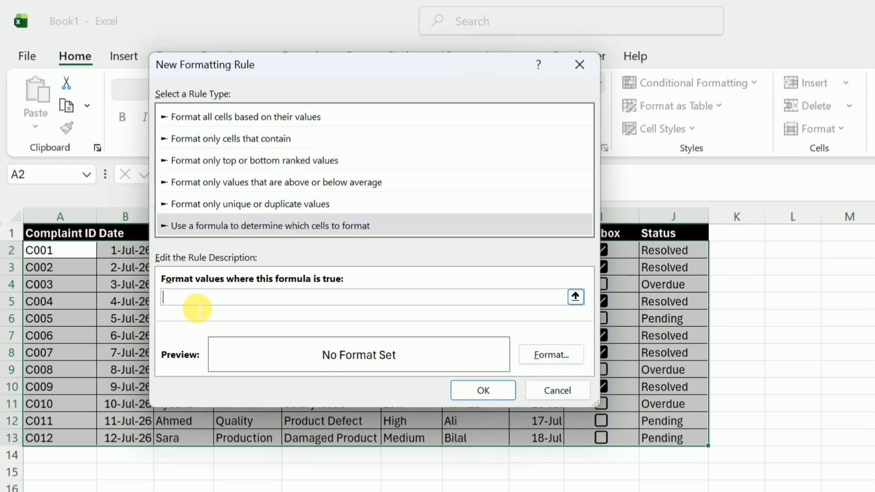
type("=")
left_click(684, 258)
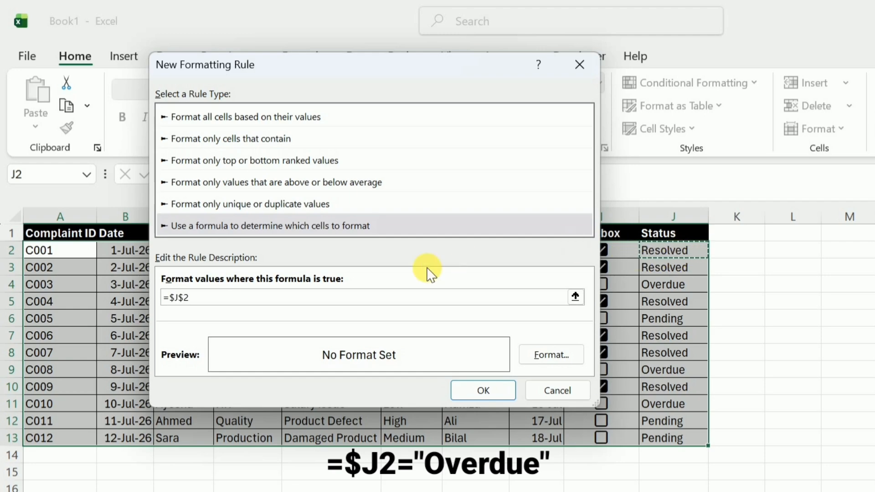
left_click(191, 300)
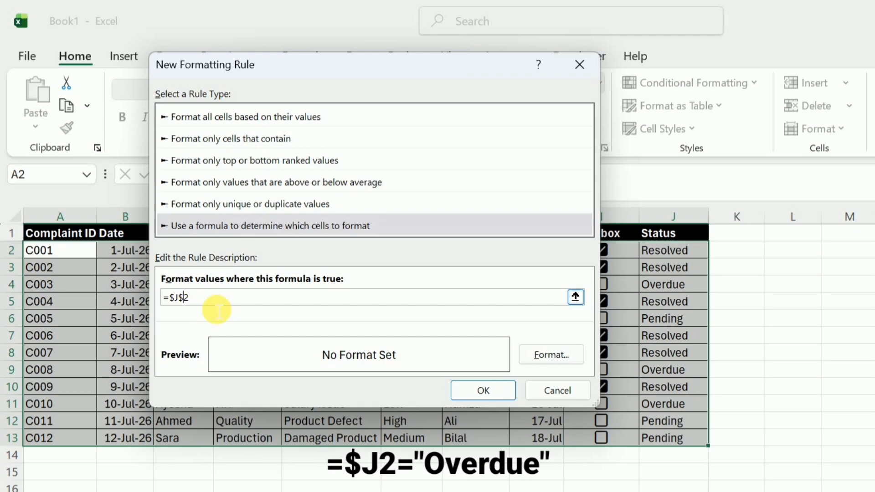
key("BackSpace")
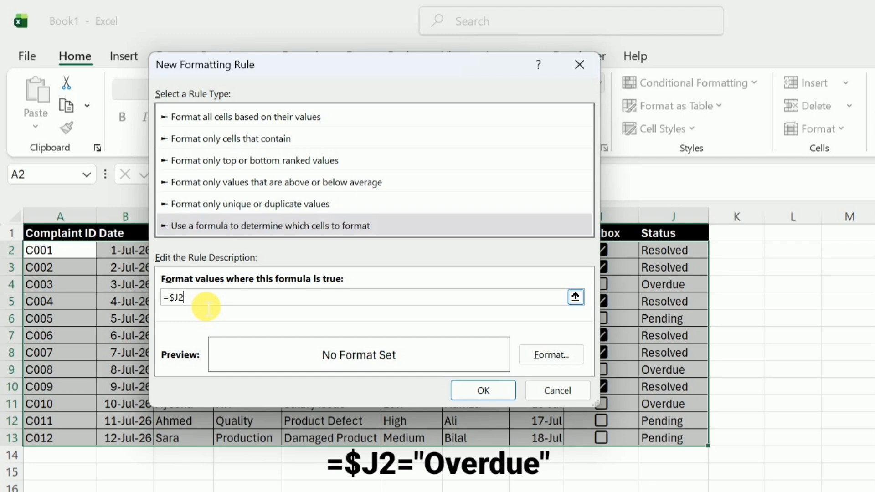
type("=\"Overdue\"")
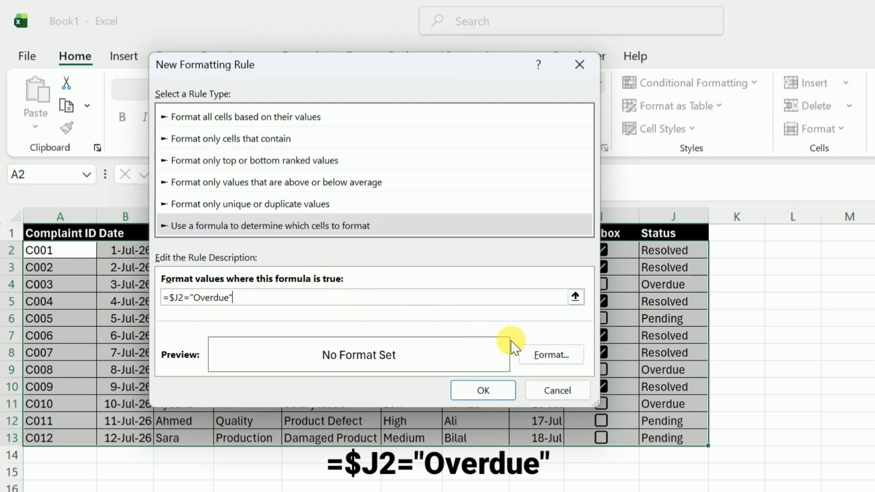
Give the Overdue rule a light red custom fill from the standard colours and apply the rule.
left_click(549, 358)
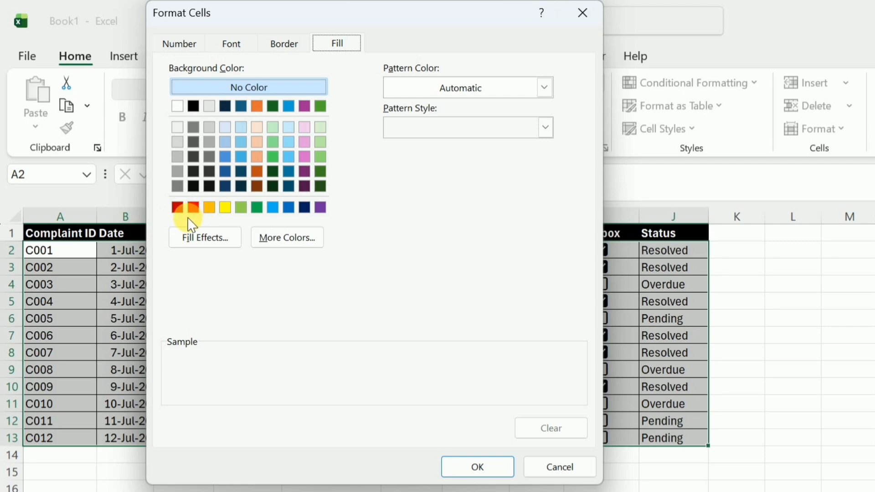
left_click(280, 240)
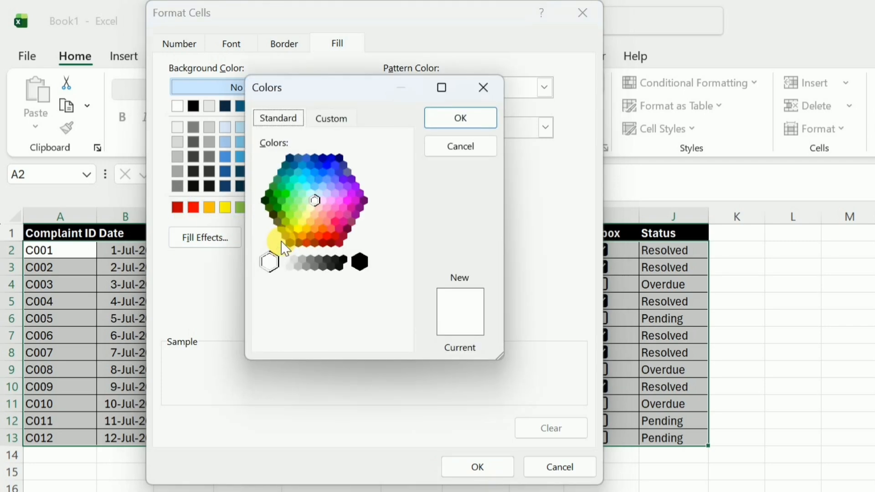
left_click(331, 229)
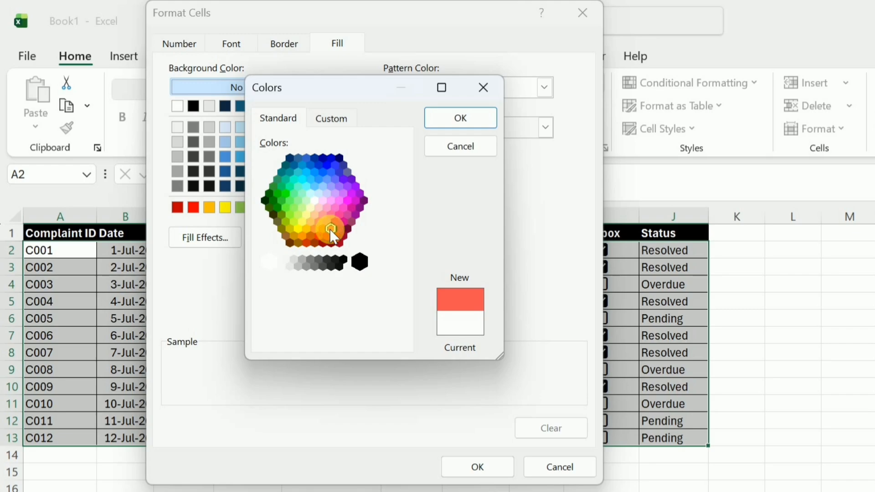
left_click(461, 118)
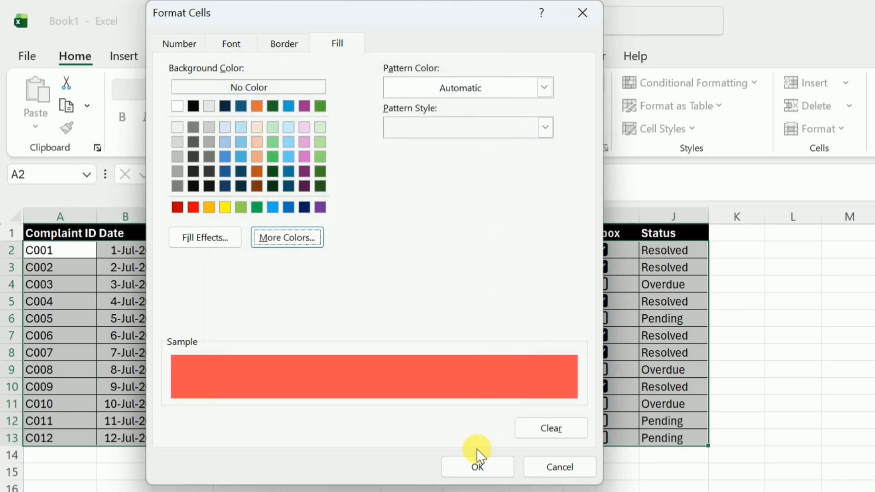
left_click(471, 462)
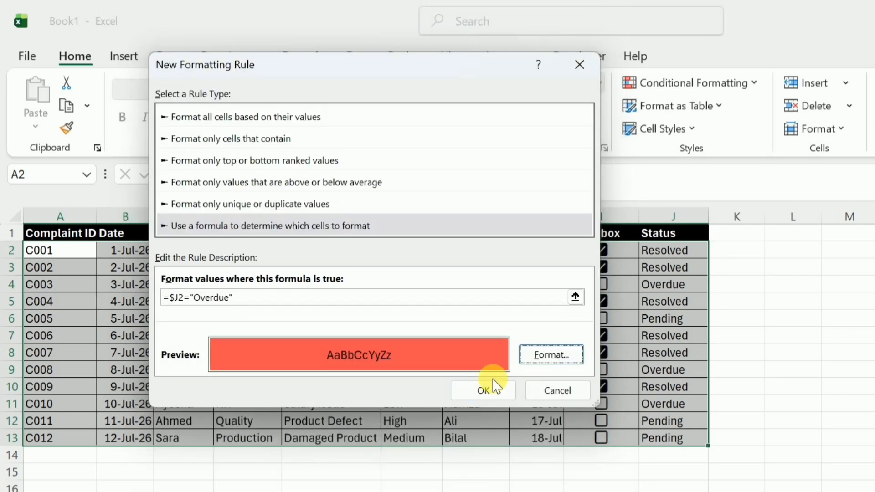
left_click(483, 390)
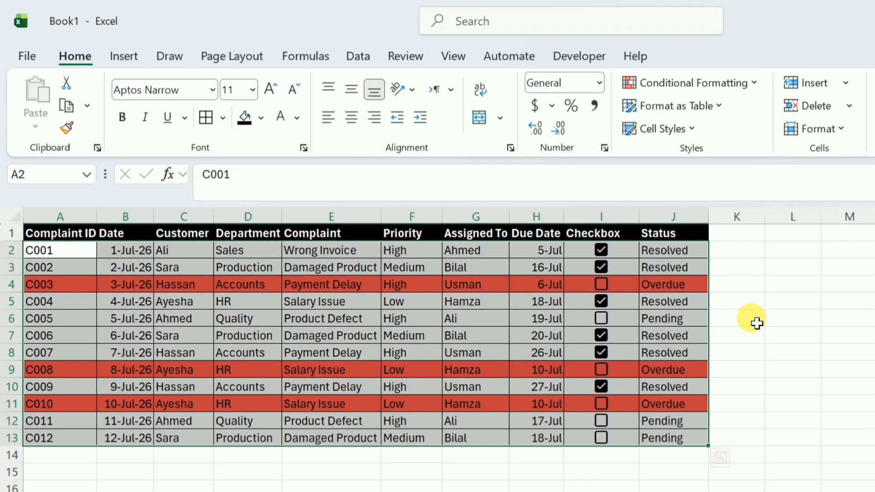
Add a second formula-based conditional formatting rule to A2:J13 with the formula =$J2="Pending".
left_click(676, 82)
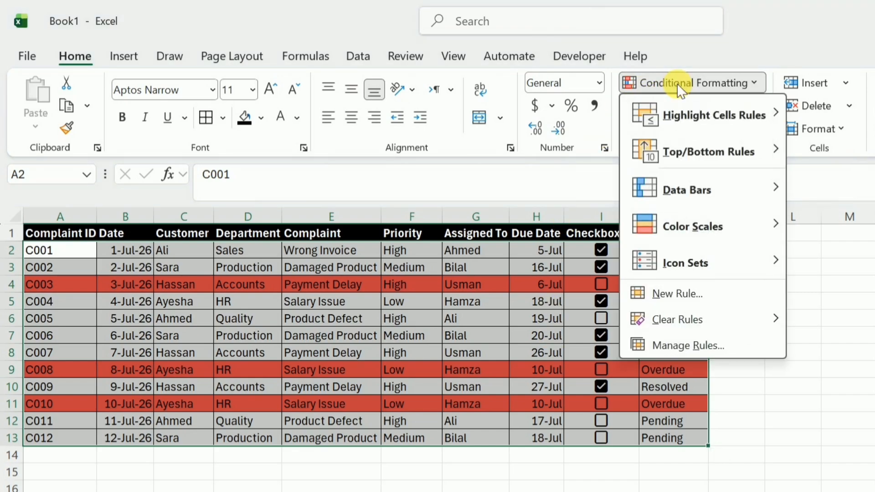
left_click(678, 295)
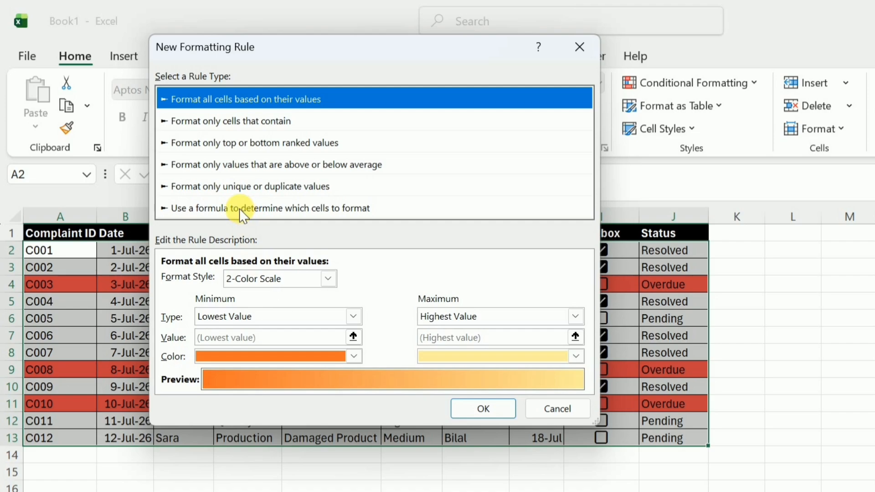
left_click(240, 210)
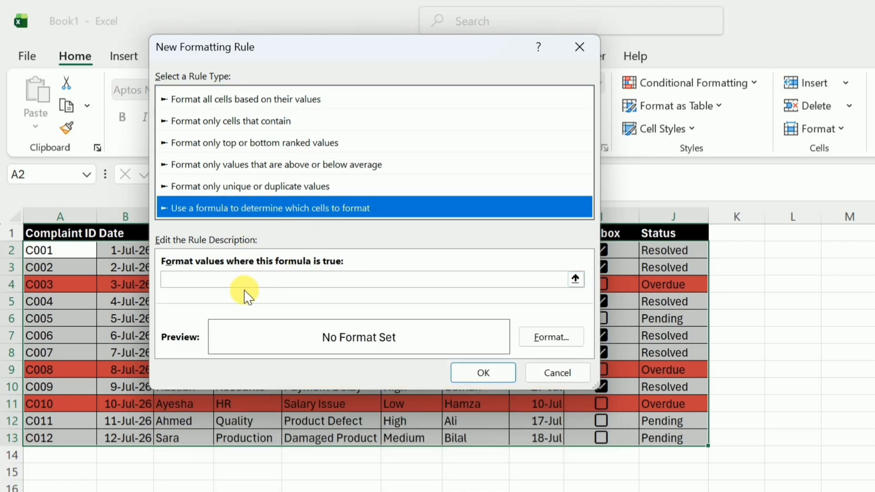
left_click(262, 286)
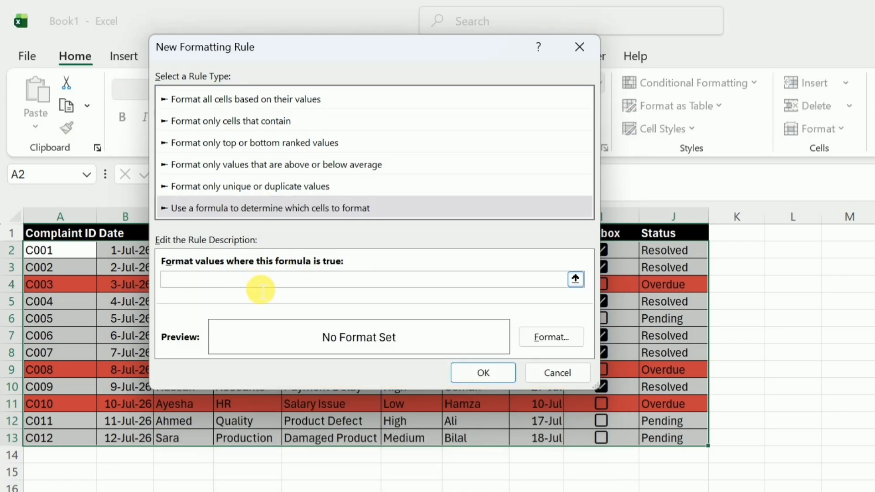
type("=")
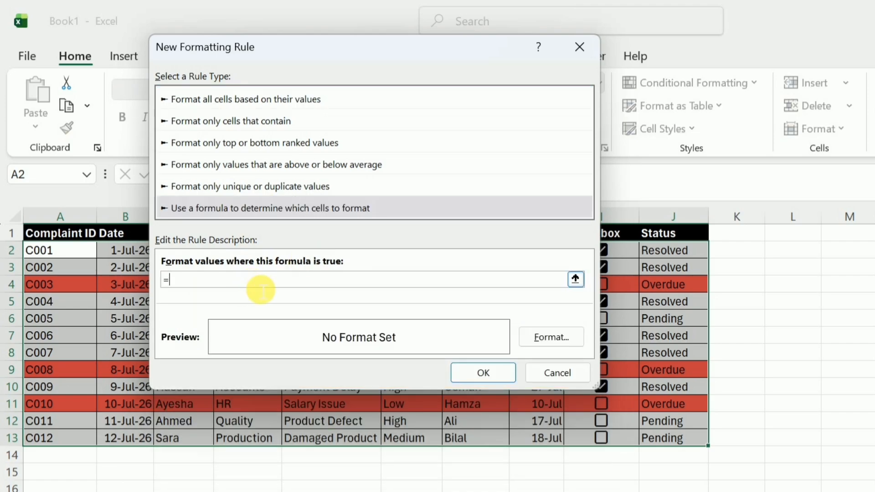
left_click(661, 256)
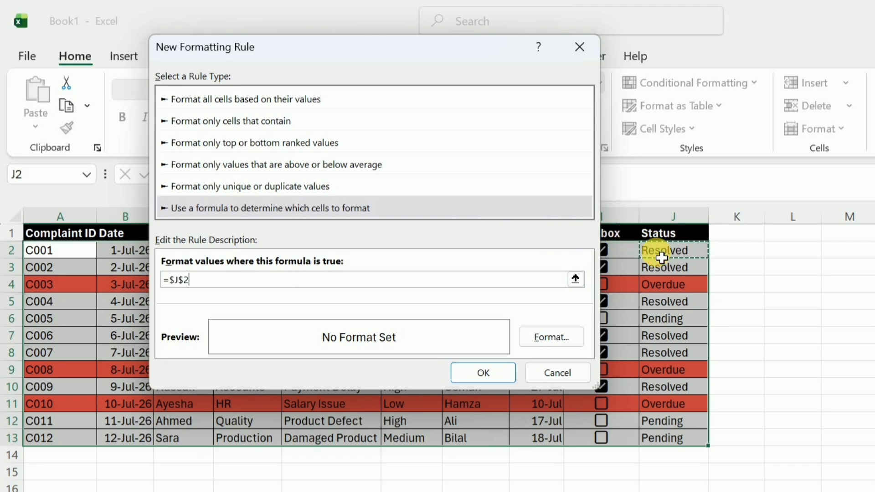
left_click(194, 291)
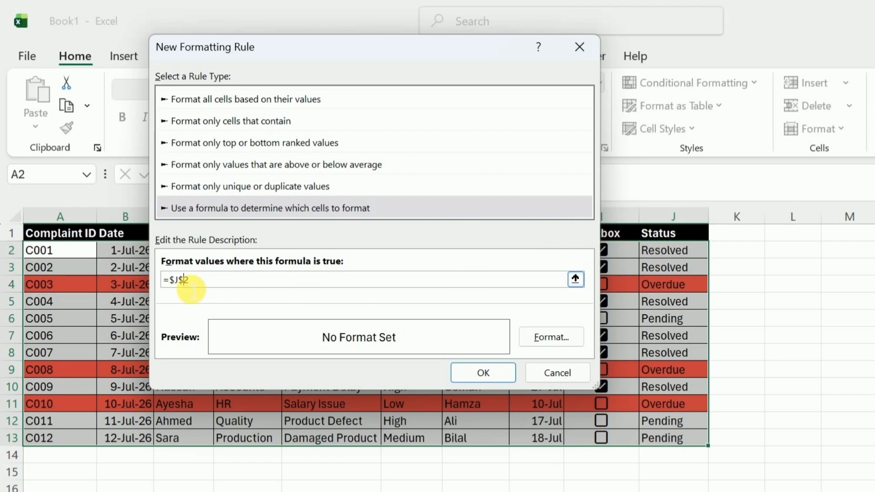
key("BackSpace")
type("=")
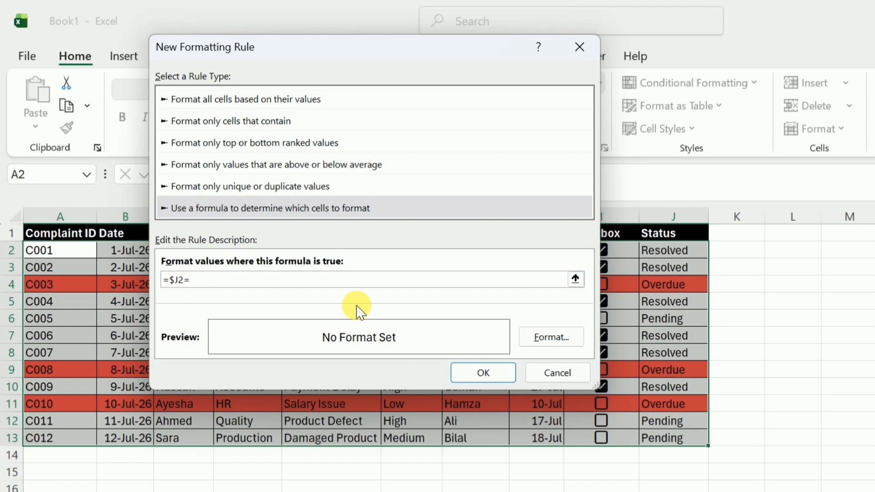
type("\"Pending\"")
Give the Pending rule a yellow fill, apply it and deselect the table.
left_click(539, 349)
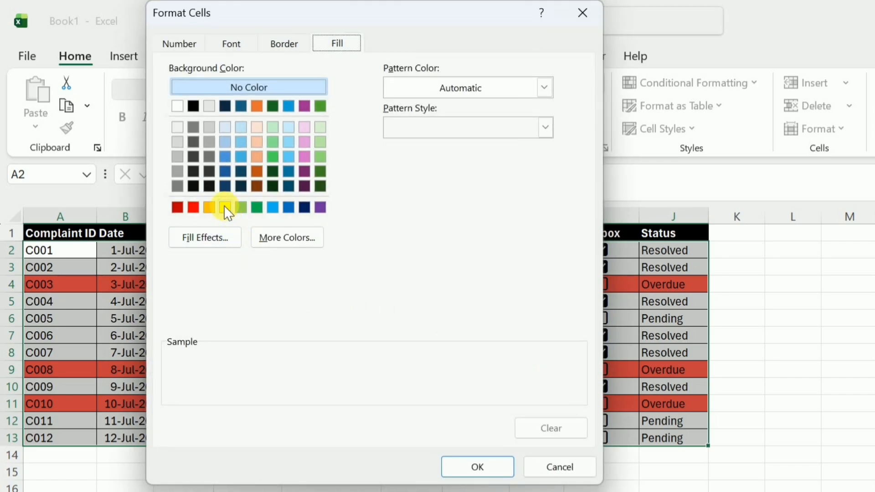
left_click(226, 208)
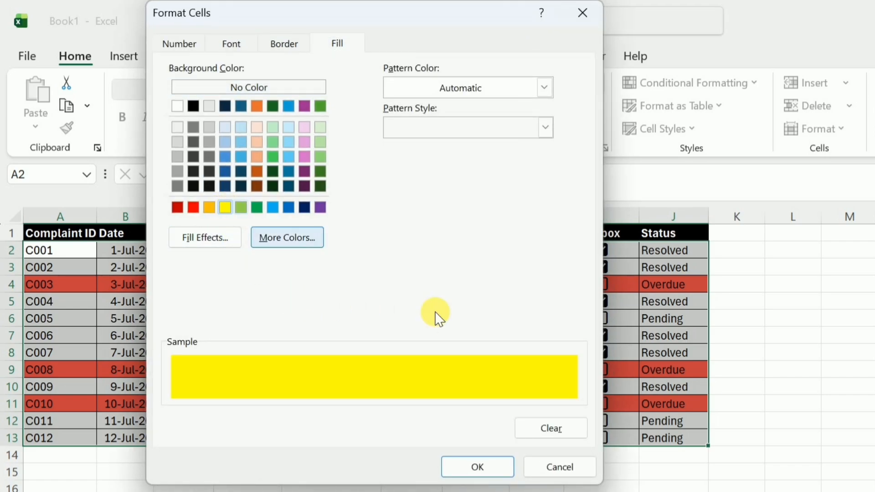
left_click(492, 465)
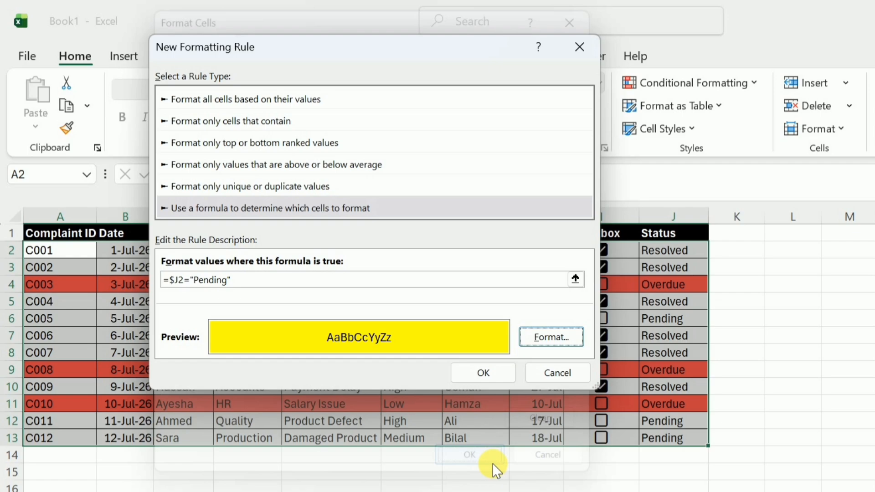
left_click(485, 374)
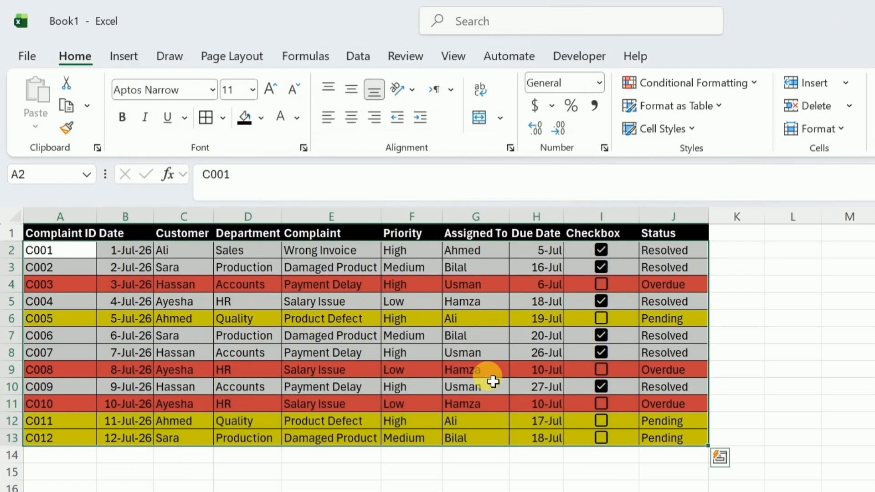
left_click(787, 302)
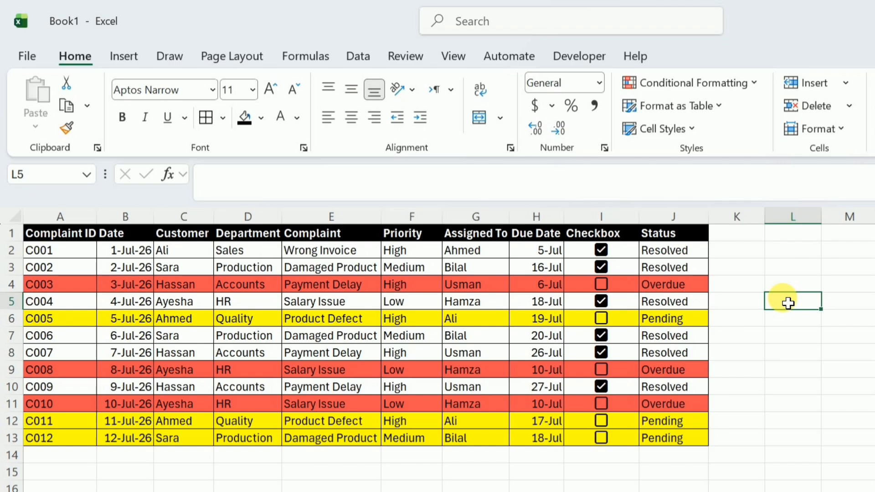
Test the row highlighting by ticking the checkboxes for complaints C003 and C011, and untick C003 again.
left_click(601, 286)
left_click(607, 290)
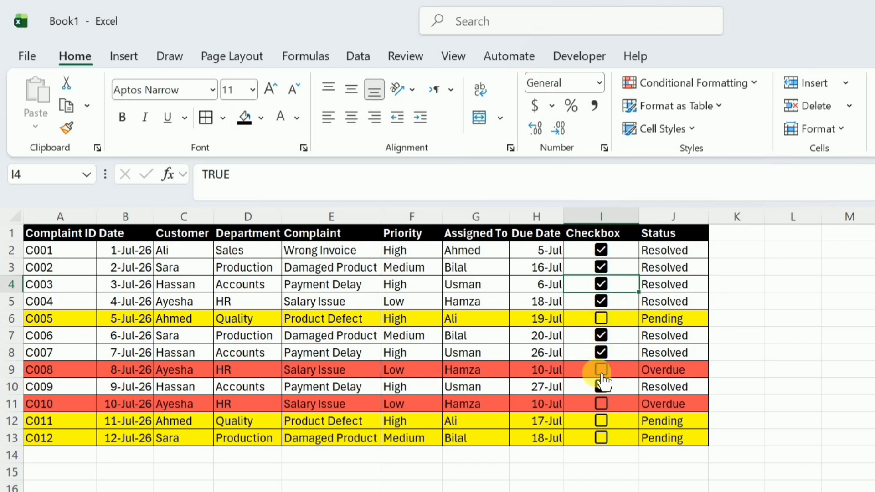
left_click(601, 420)
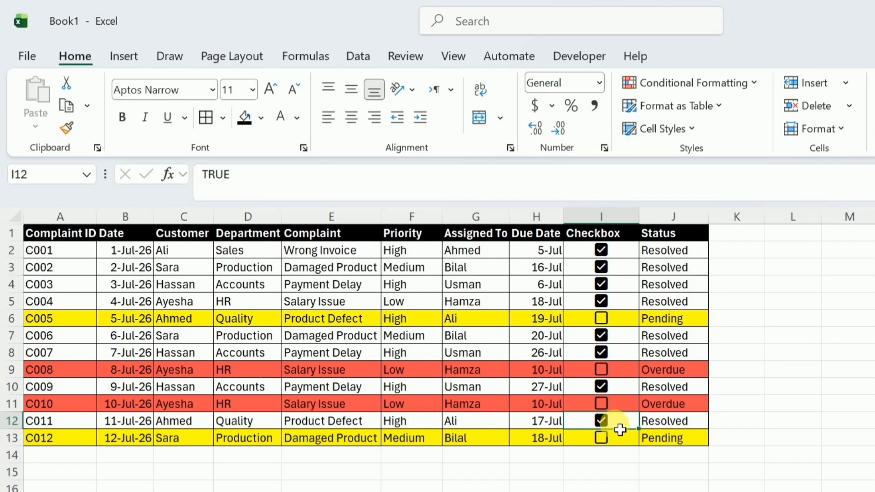
left_click(601, 284)
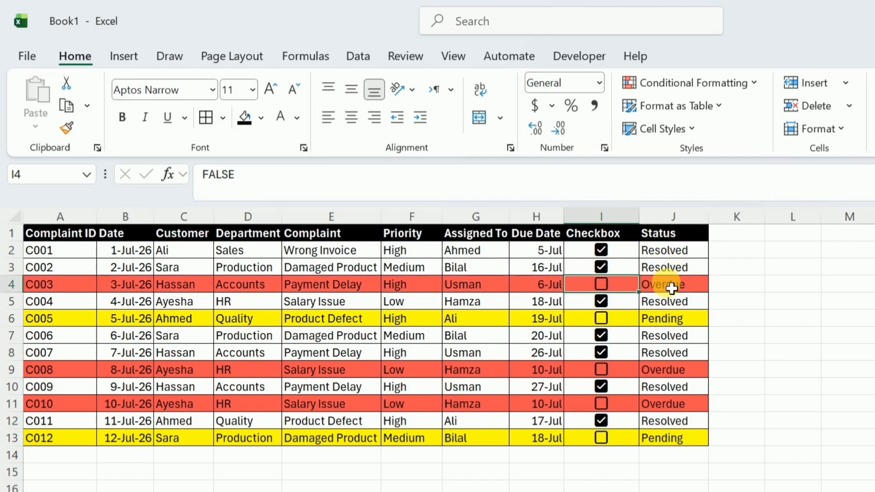